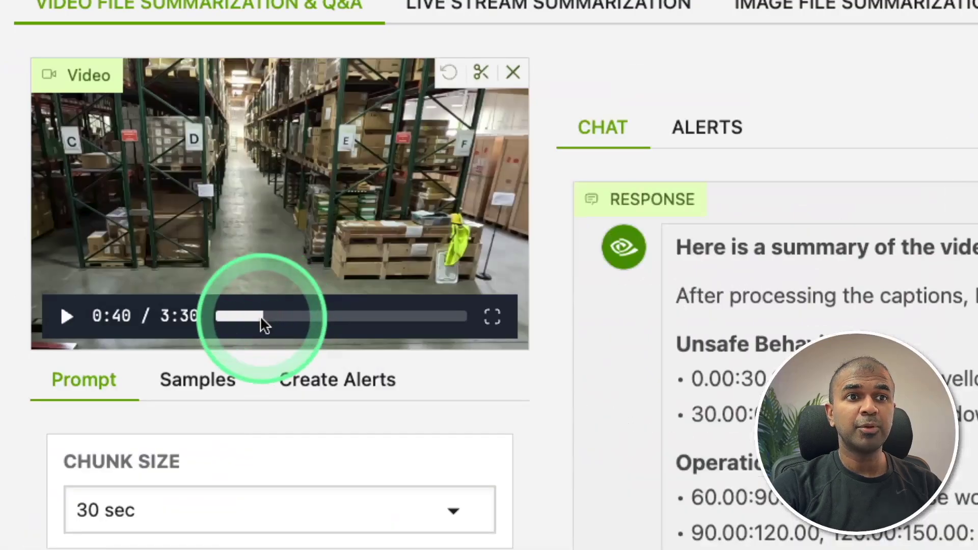
Skip the warehouse video ahead to about 2:05 and highlight the Operational Inefficiencies summary heading.
drag(123, 207, 174, 207)
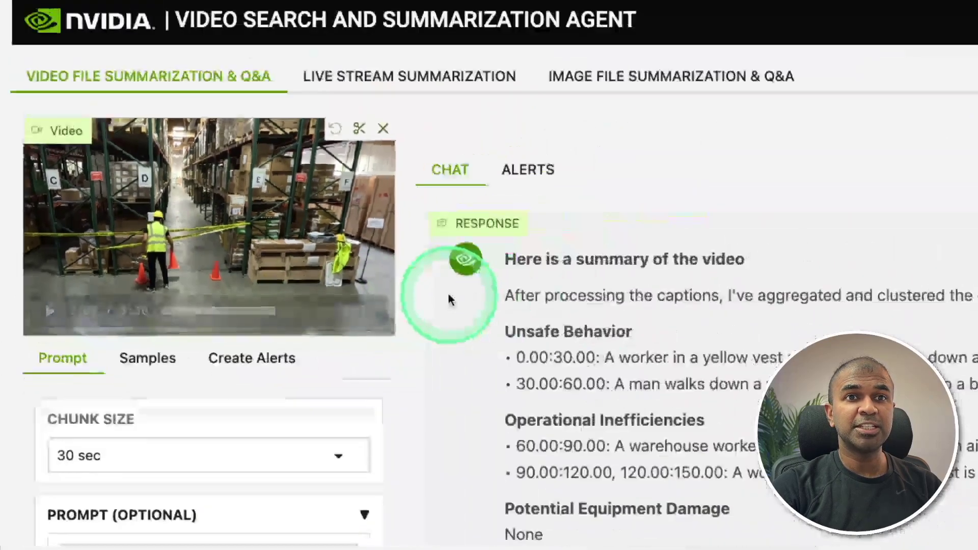
scroll(490, 283, down, 1)
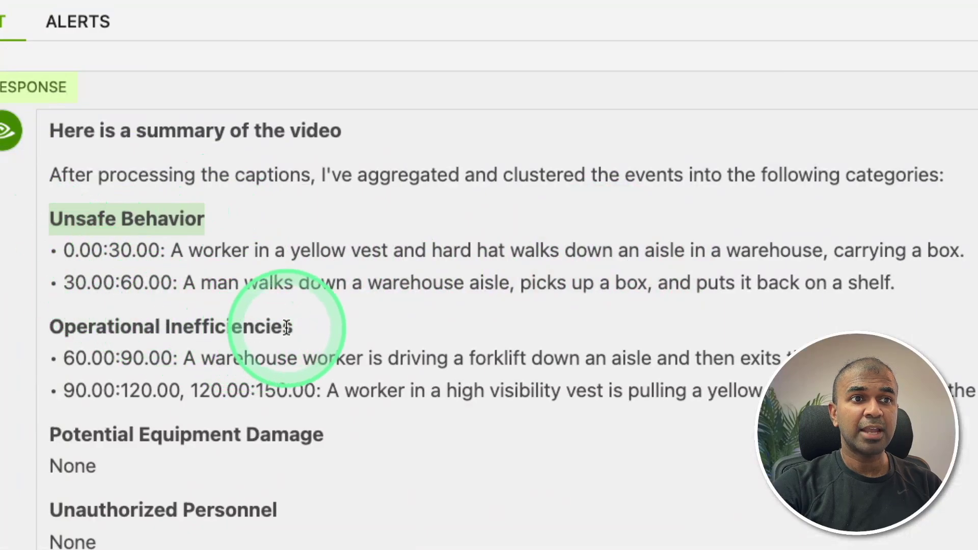
drag(290, 327, 159, 327)
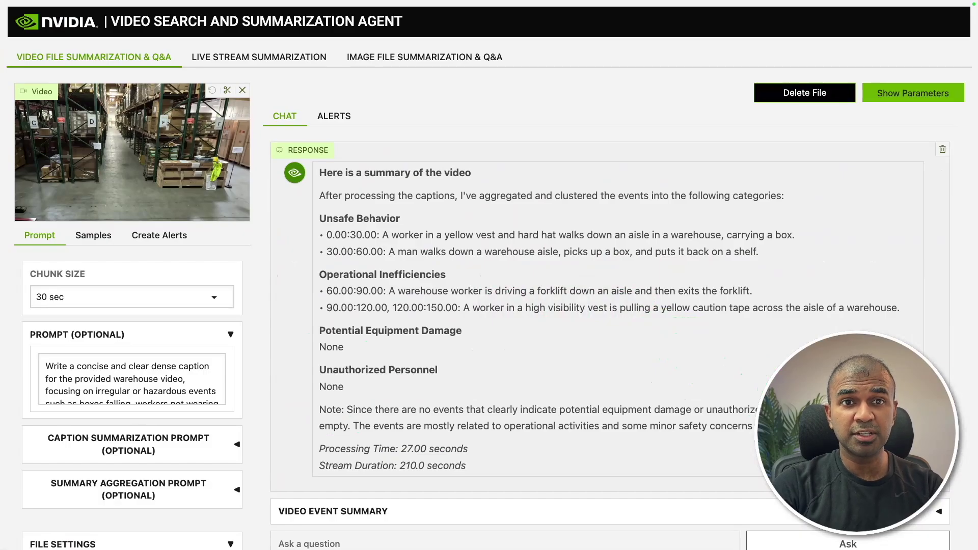
click(155, 107)
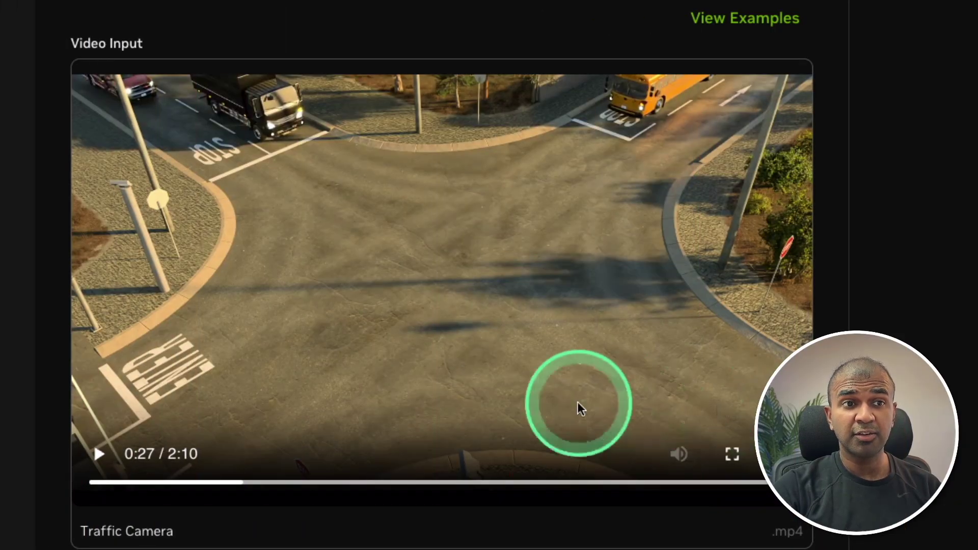
Replay the Traffic Camera clip to about 0:26 and highlight the collision section of its report.
click(95, 482)
drag(151, 487, 541, 492)
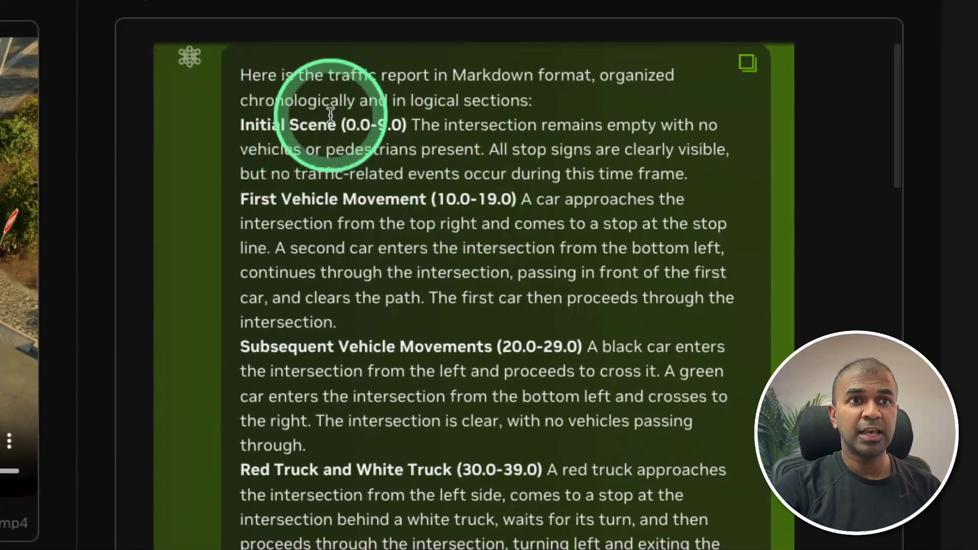
scroll(326, 196, down, 2)
scroll(347, 181, down, 10)
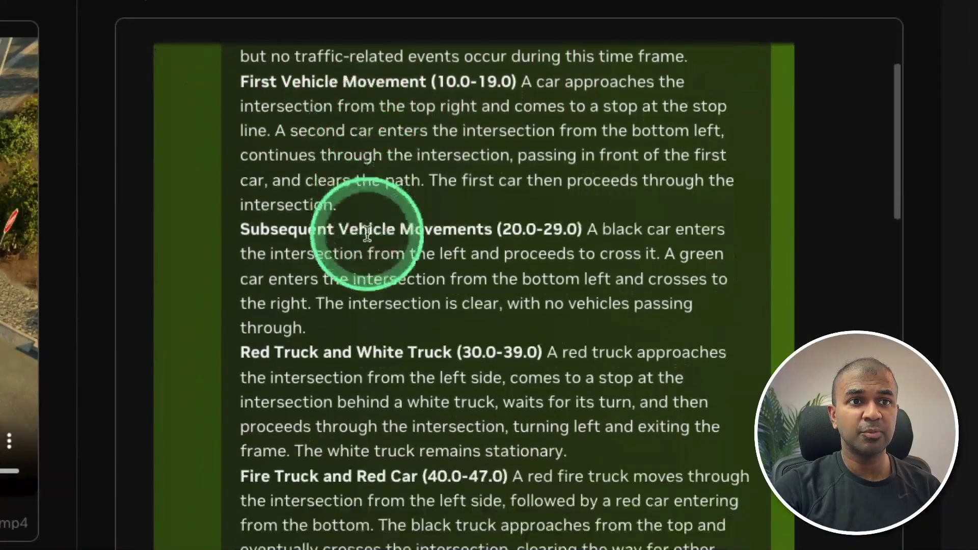
scroll(394, 228, down, 8)
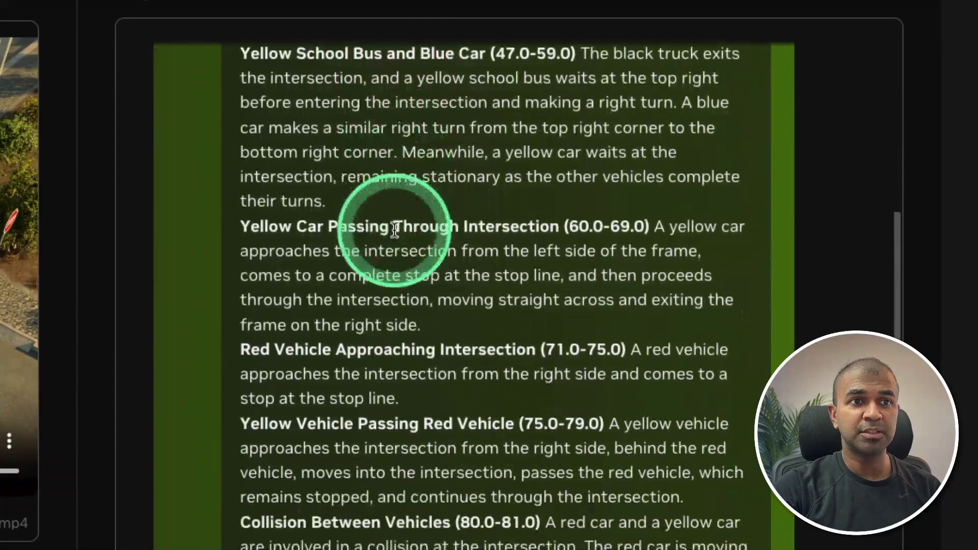
drag(189, 187, 457, 187)
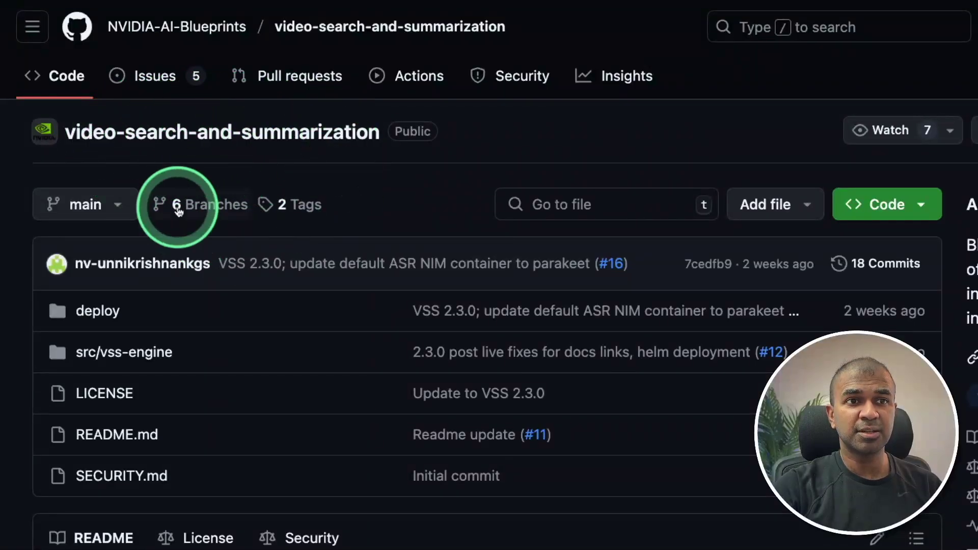
Open the Software Components architecture diagram full-size and scroll through its retrieval and ingestion pipelines.
scroll(384, 312, down, 20)
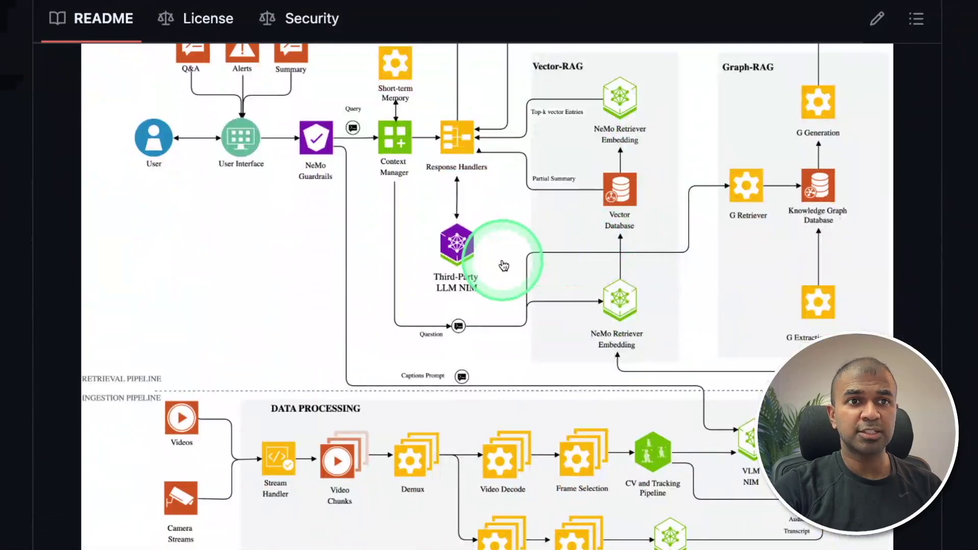
click(503, 265)
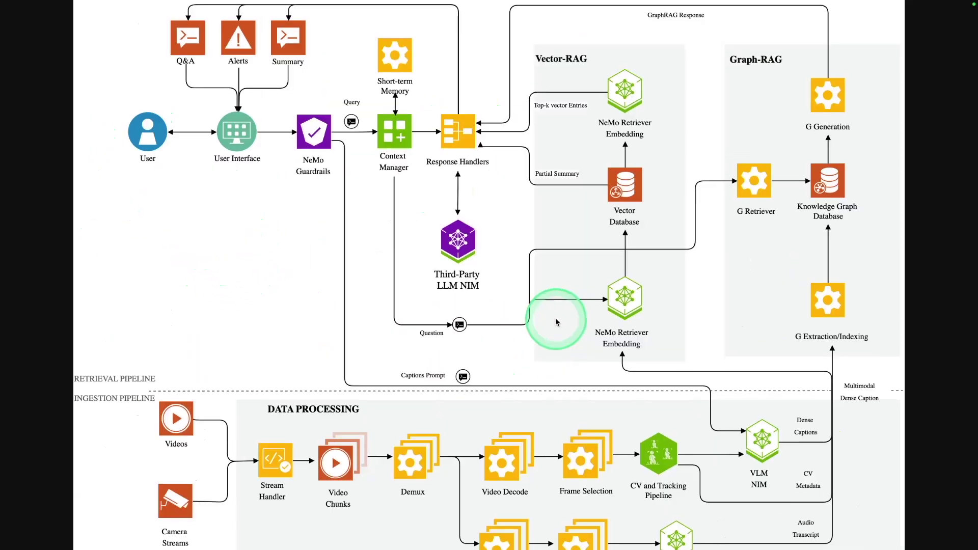
scroll(453, 155, down, 1)
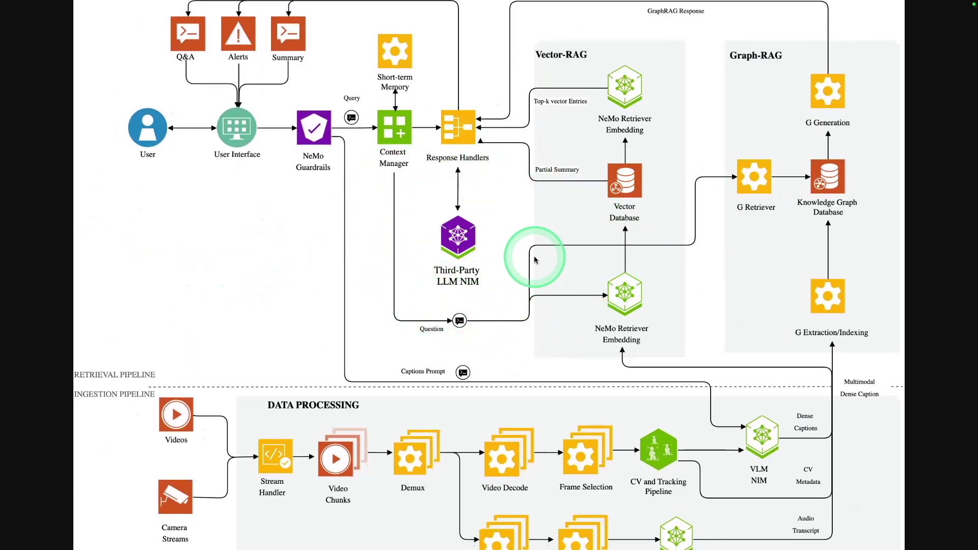
scroll(502, 345, down, 2)
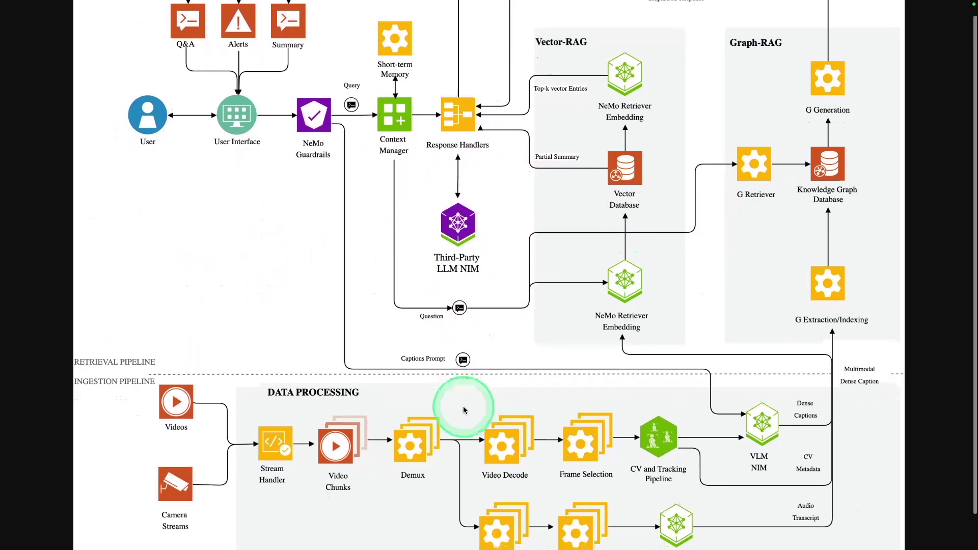
scroll(463, 410, down, 3)
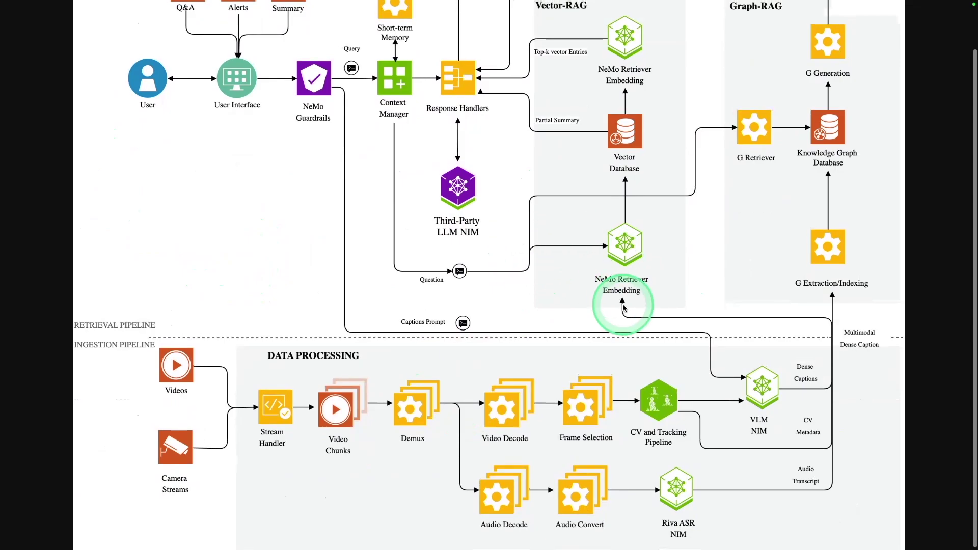
scroll(622, 301, up, 4)
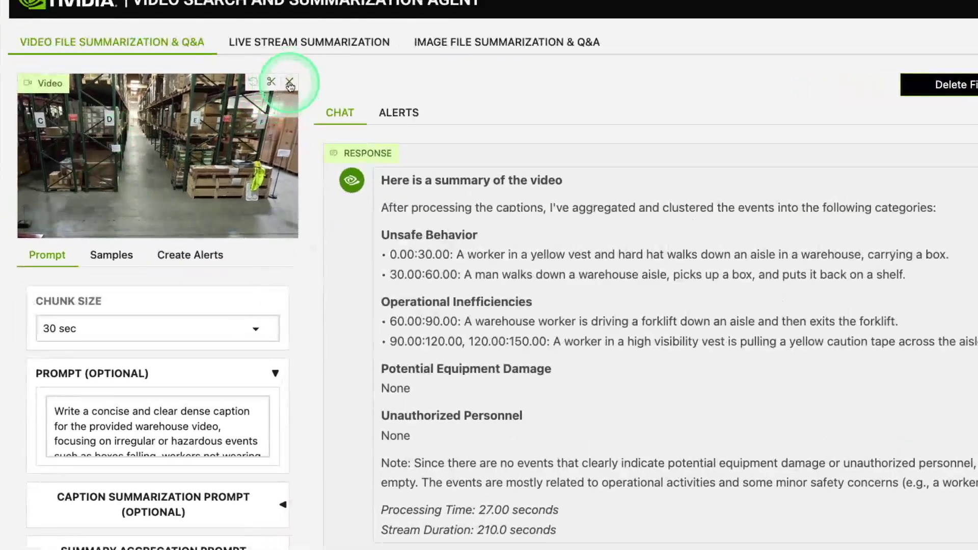
Delete the warehouse video from the input panel, leaving the upload area empty.
click(243, 91)
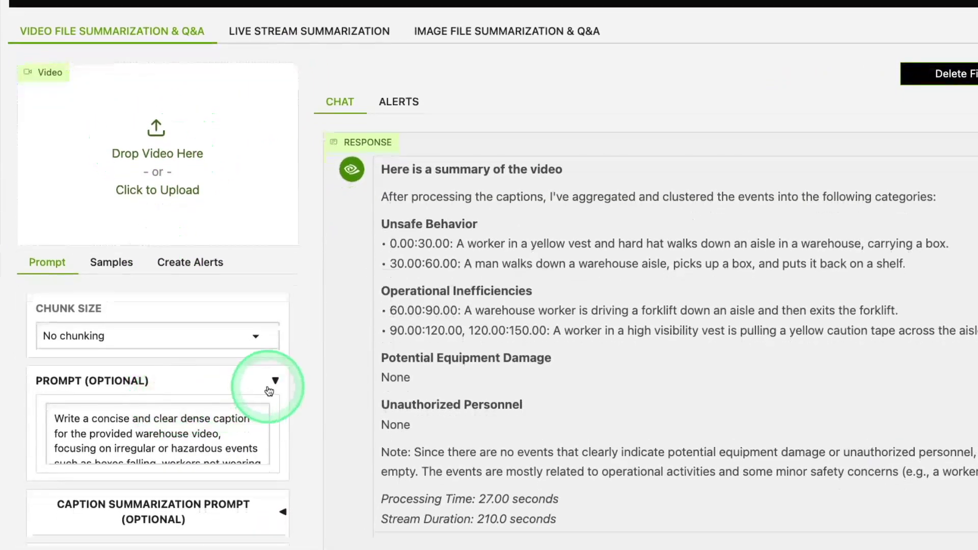
scroll(535, 393, down, 6)
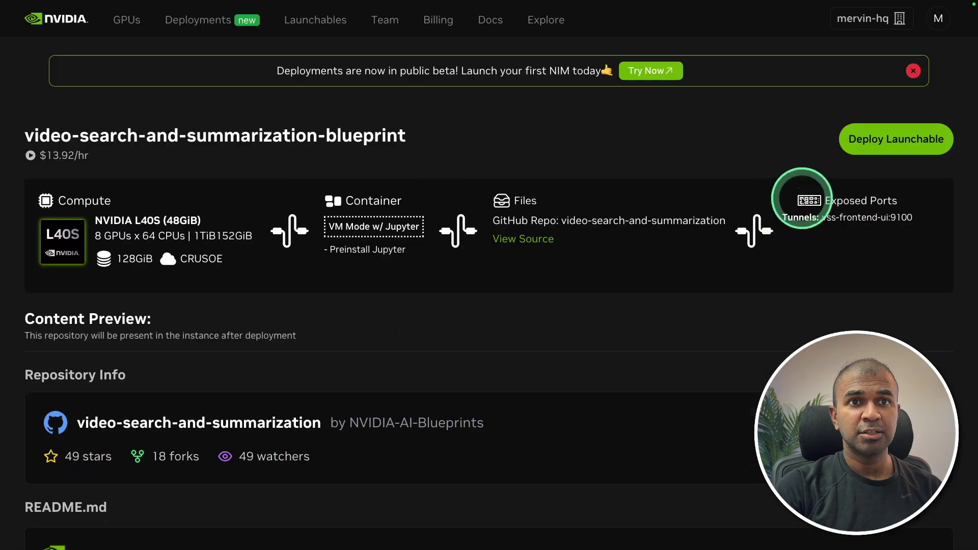
Deploy the video-search-and-summarization-blueprint launchable and access its notebook once the instance is Running.
click(888, 146)
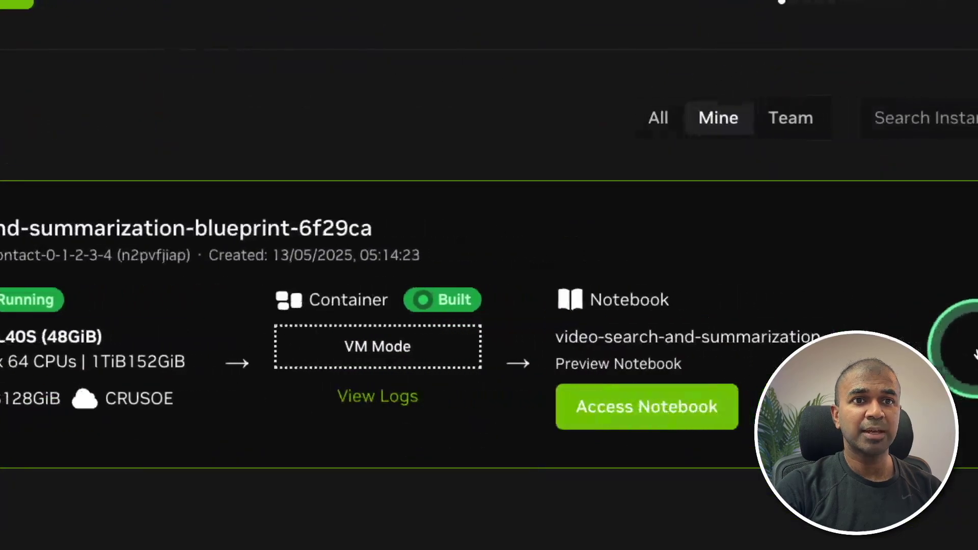
click(683, 406)
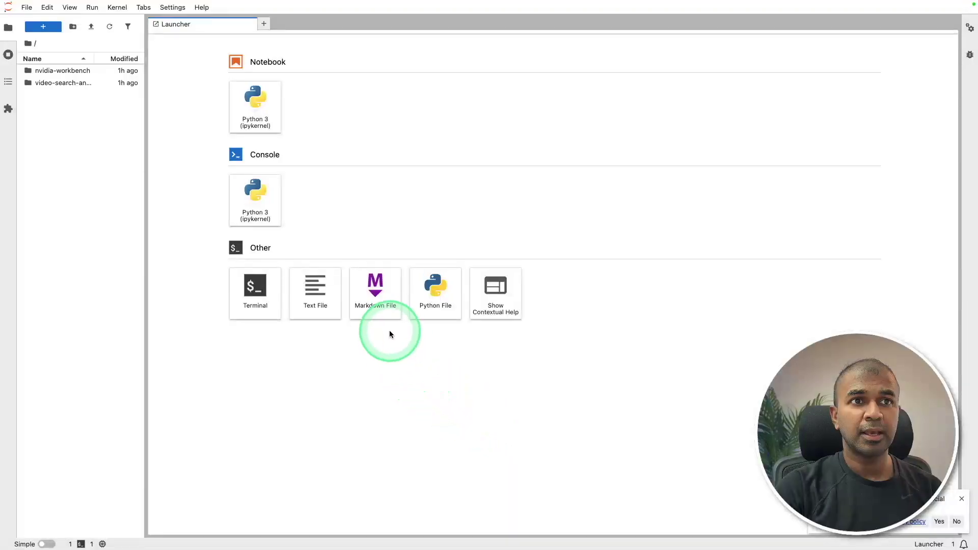
Zoom the page and open 1_Deploy_VSS_docker_Crusoe from the video-search-and-summarization/deploy folder.
key(super+0)
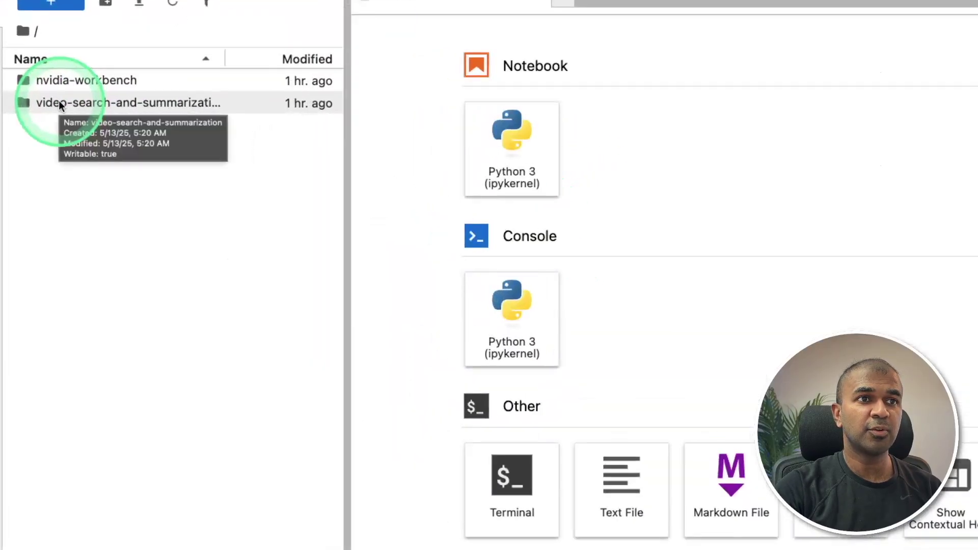
double_click(59, 102)
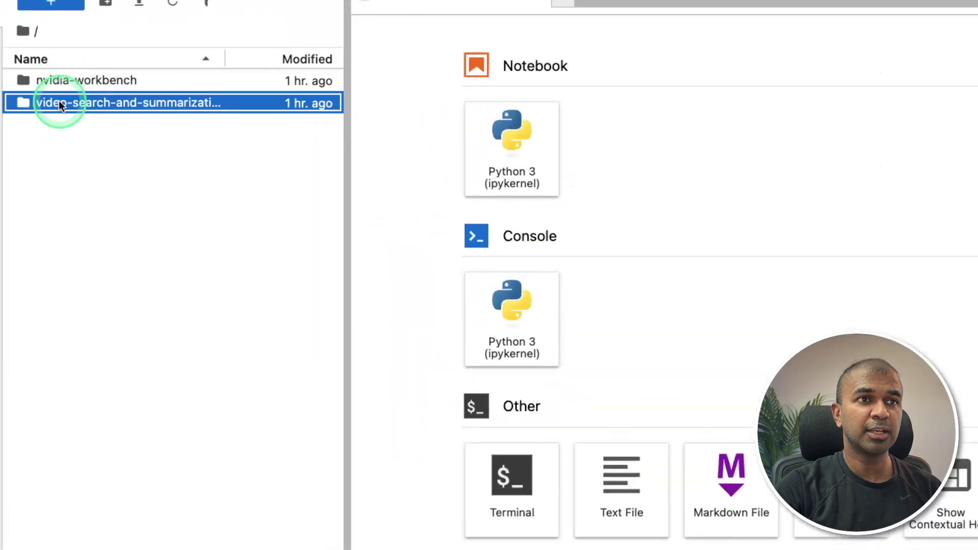
double_click(67, 80)
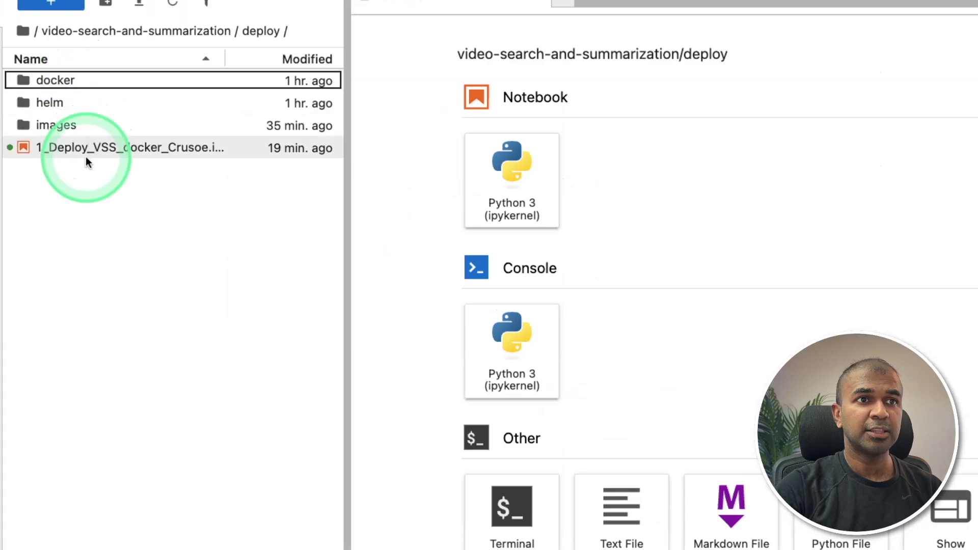
double_click(160, 150)
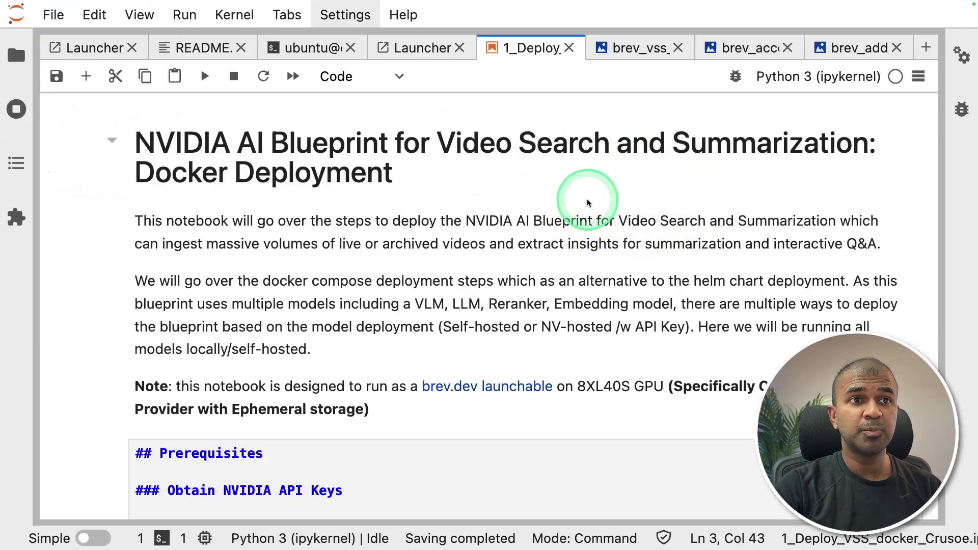
Run the NGC_API_KEY cell [14] and scroll to the nvidia-smi output showing eight L40S GPUs.
scroll(588, 203, down, 10)
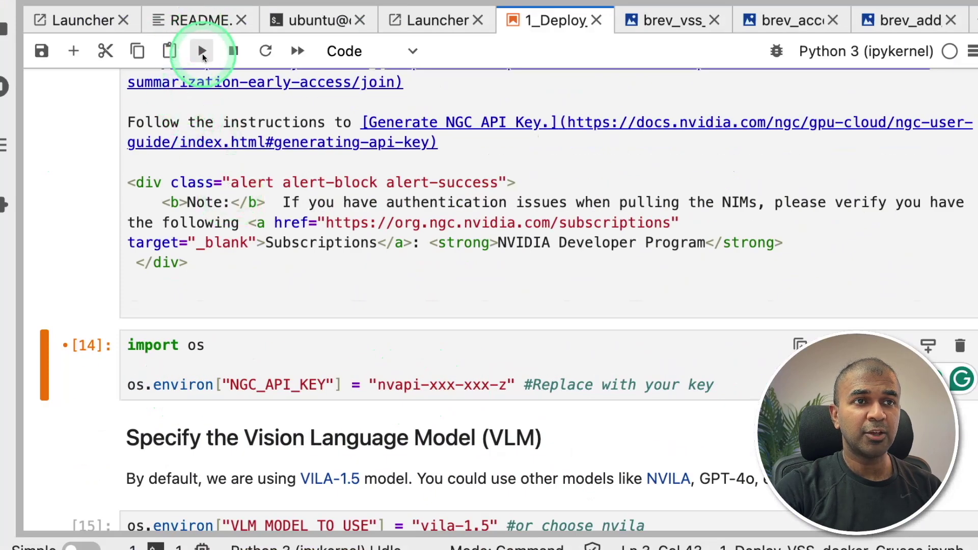
click(201, 51)
scroll(218, 176, down, 10)
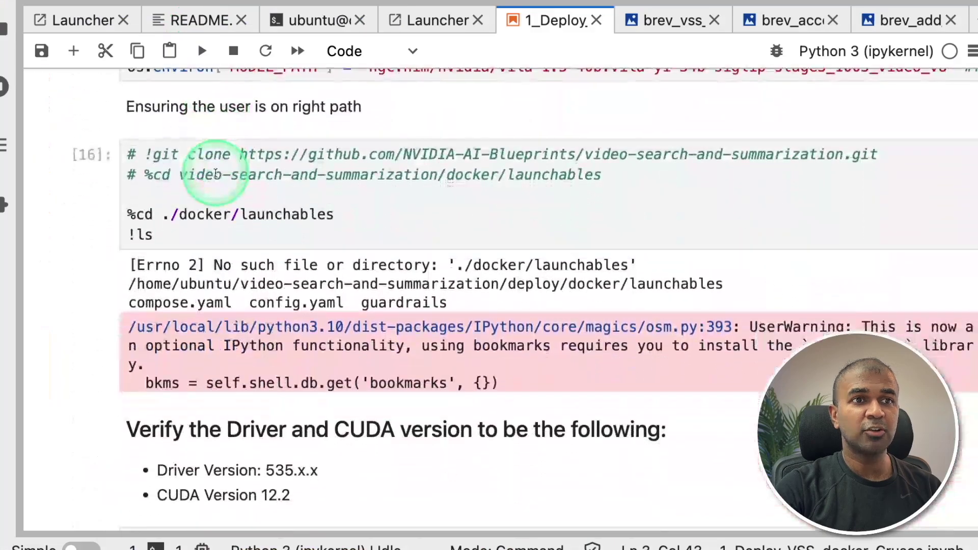
scroll(382, 214, down, 10)
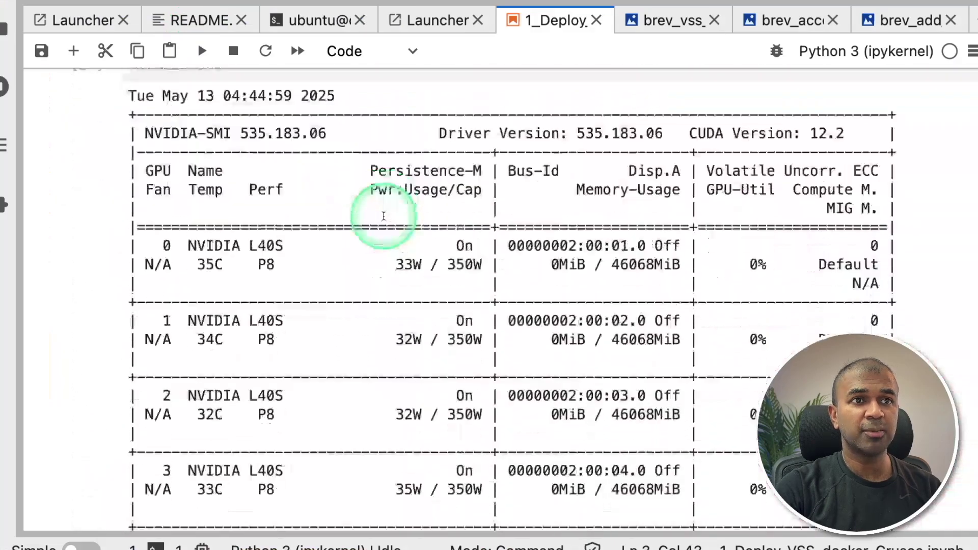
scroll(383, 215, down, 5)
scroll(258, 192, down, 12)
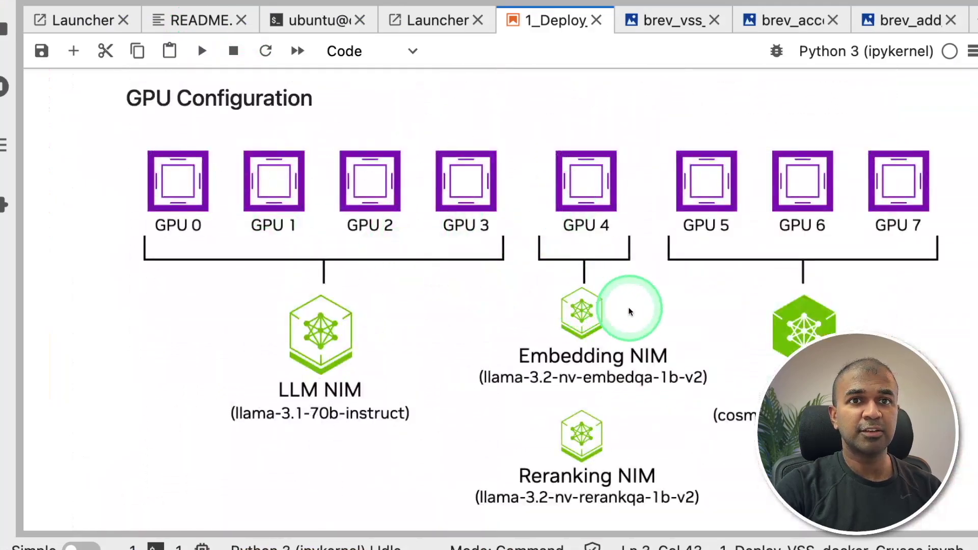
Check the Step 3 and Step 4 reranker and embedding NIM launches and Step 5's docker ps output.
scroll(257, 153, down, 2)
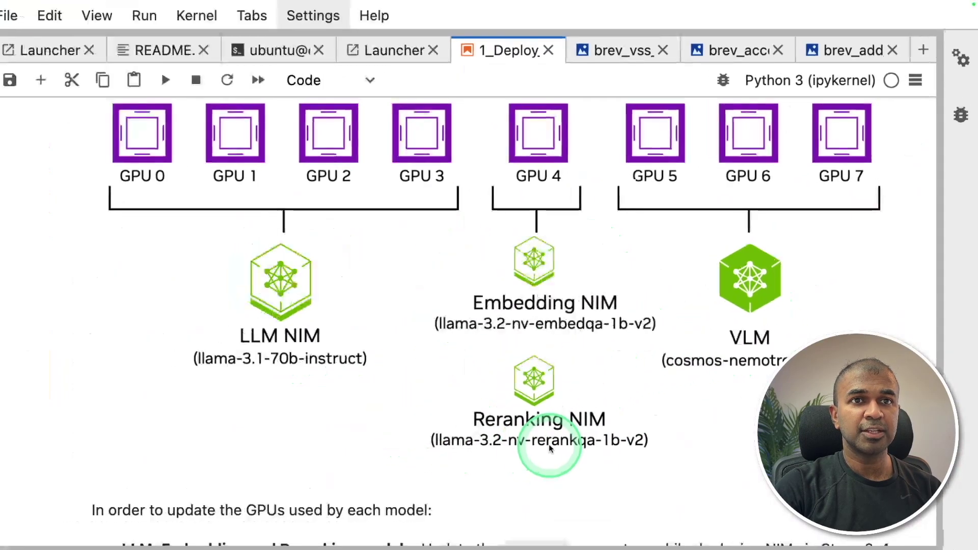
scroll(459, 448, down, 10)
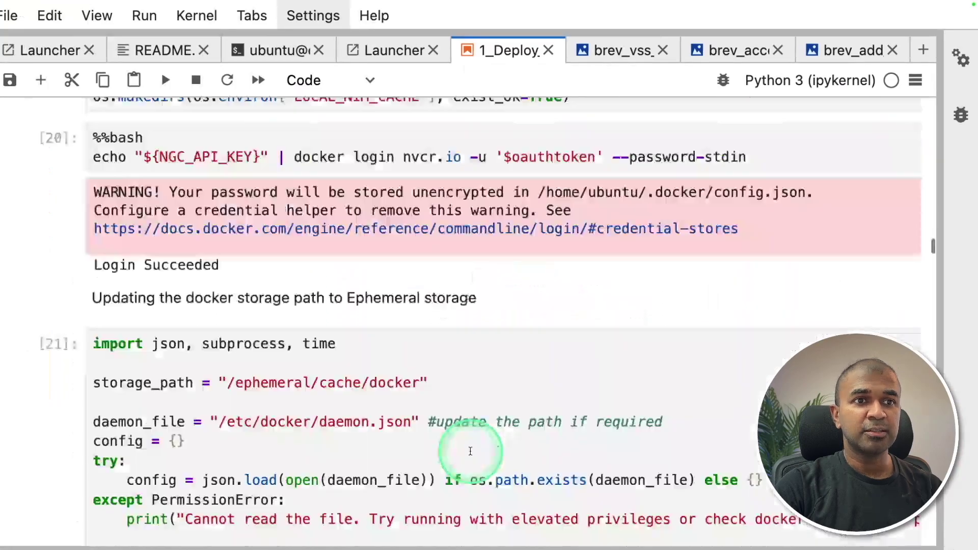
scroll(470, 451, down, 13)
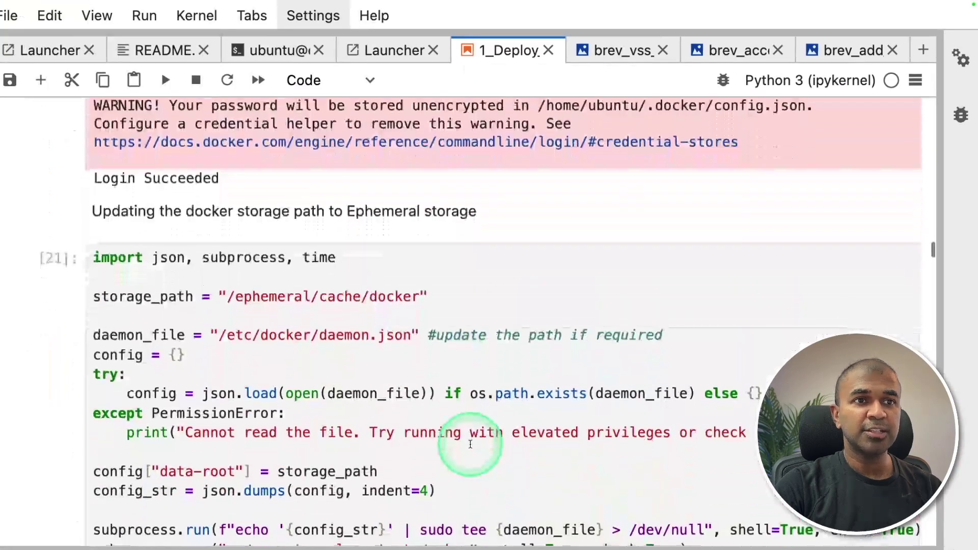
scroll(470, 444, down, 5)
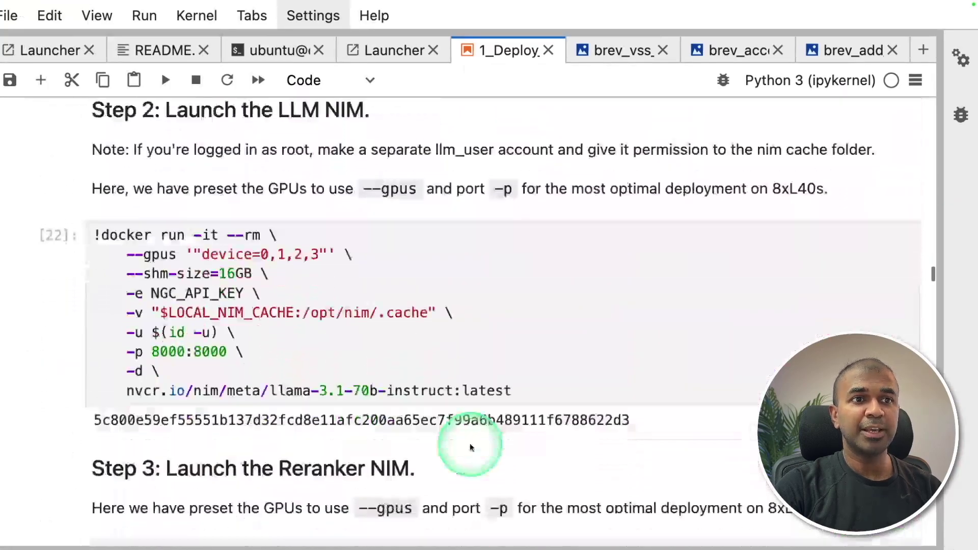
scroll(299, 338, down, 4)
scroll(316, 366, down, 7)
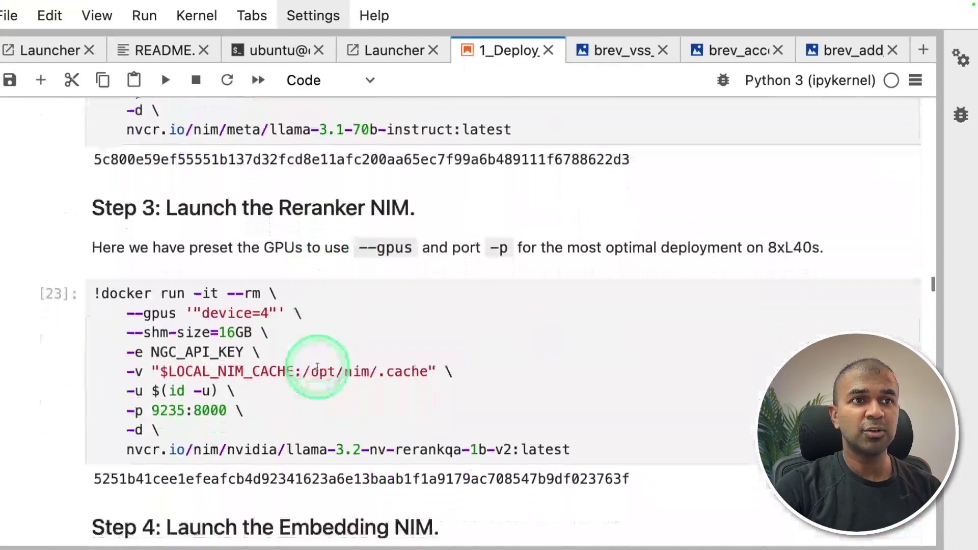
scroll(319, 373, up, 10)
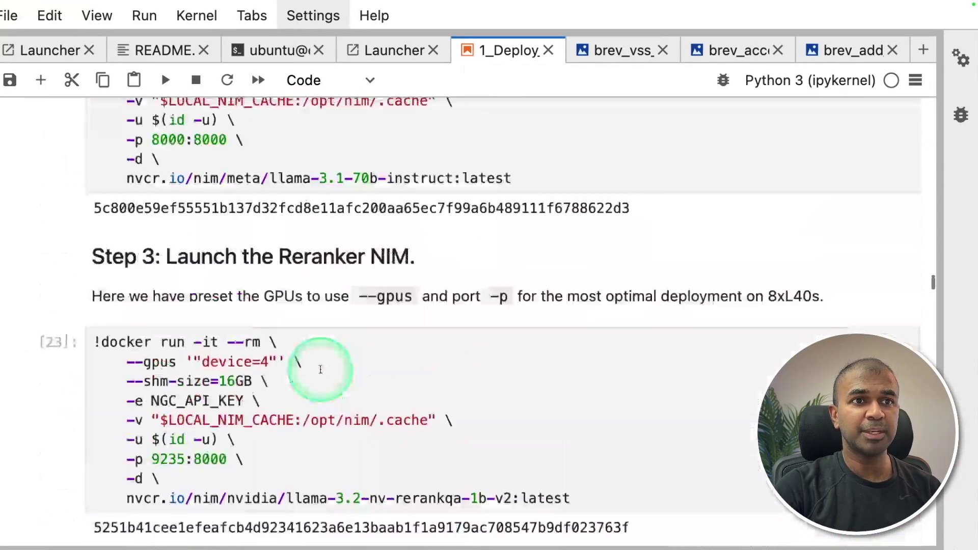
scroll(357, 352, down, 4)
scroll(351, 356, down, 3)
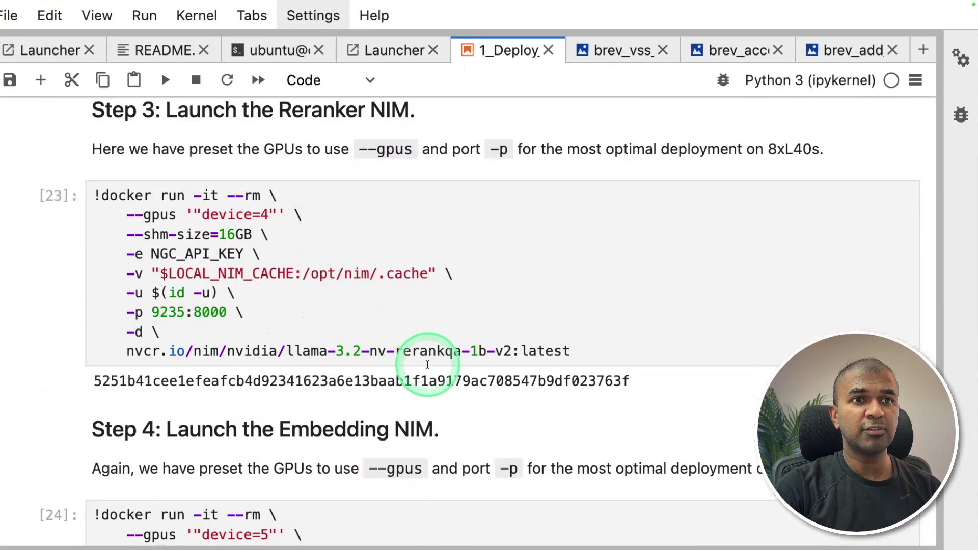
scroll(396, 364, down, 10)
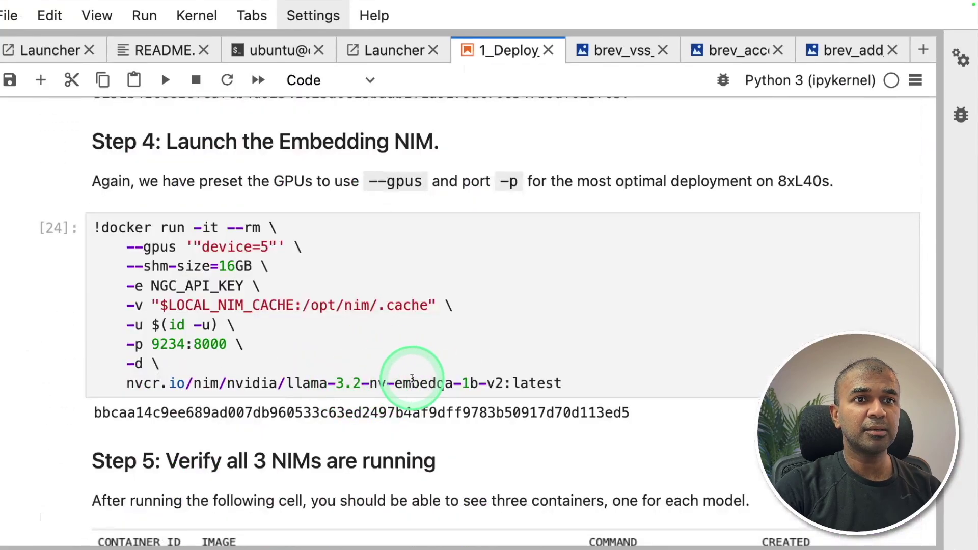
scroll(428, 402, down, 5)
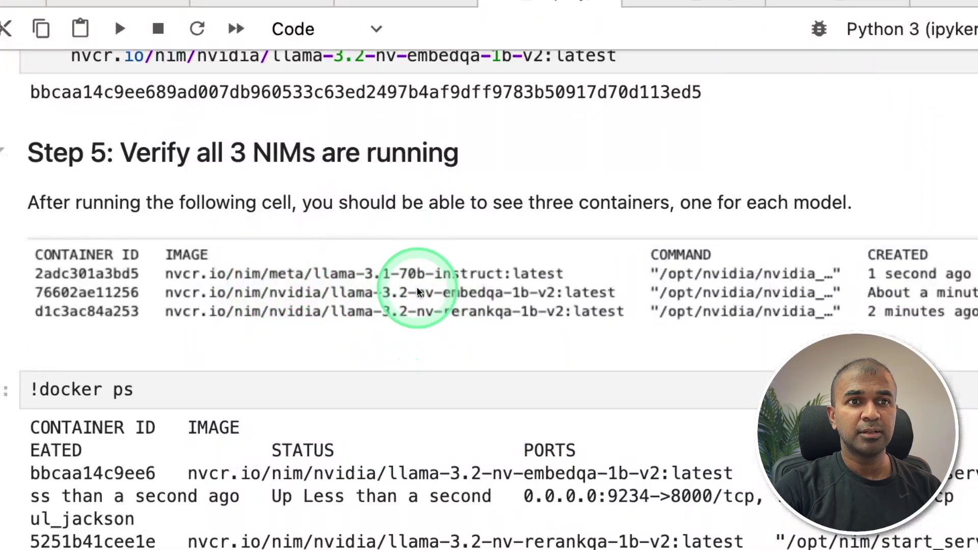
scroll(395, 365, down, 5)
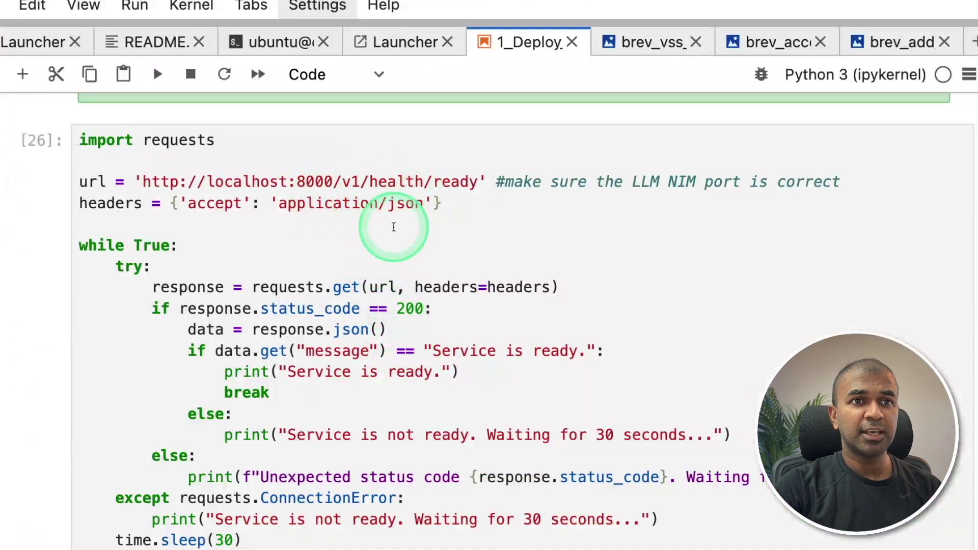
scroll(393, 224, down, 5)
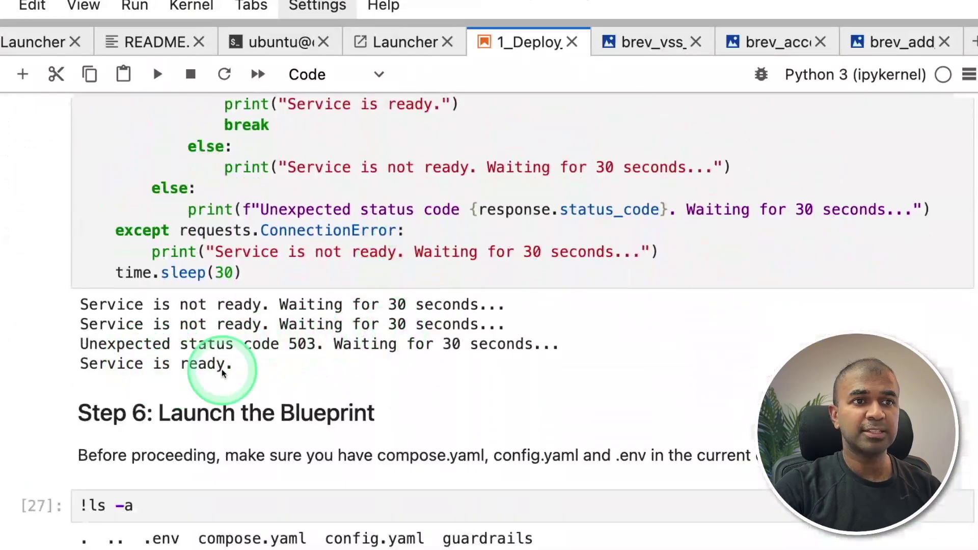
scroll(223, 373, down, 10)
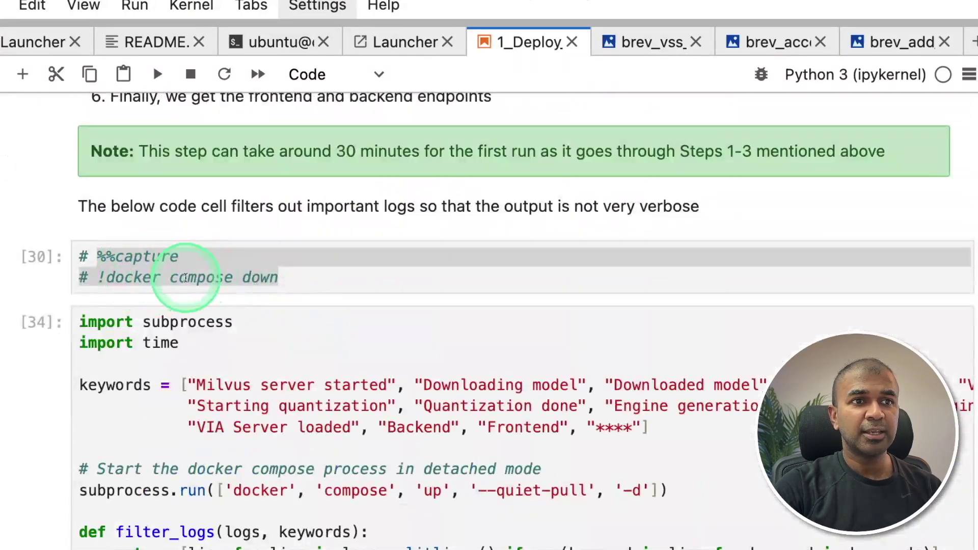
click(305, 279)
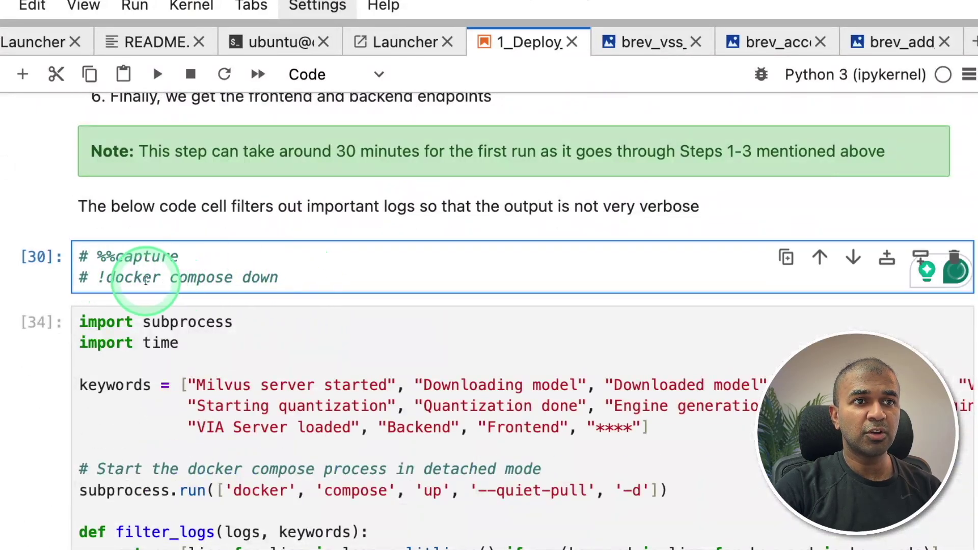
drag(151, 275, 54, 260)
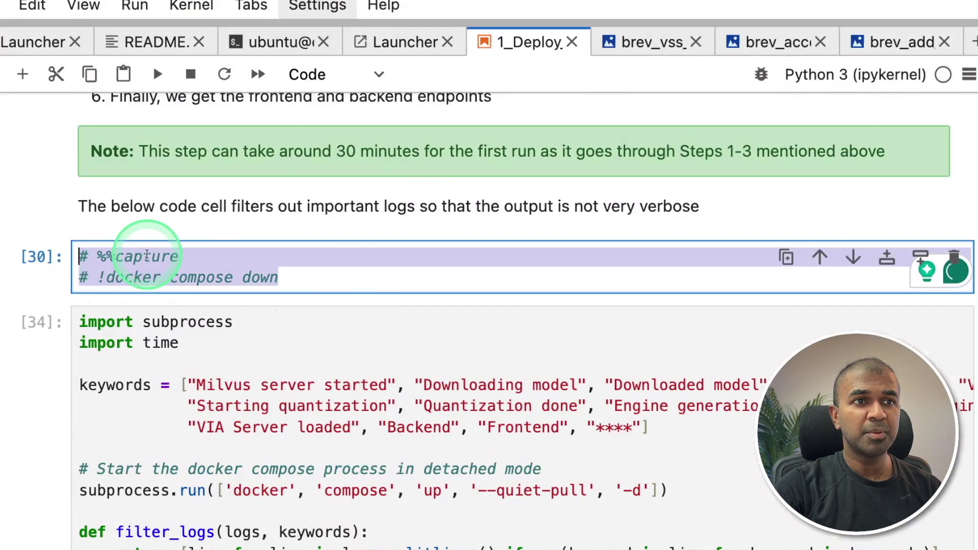
scroll(290, 342, down, 3)
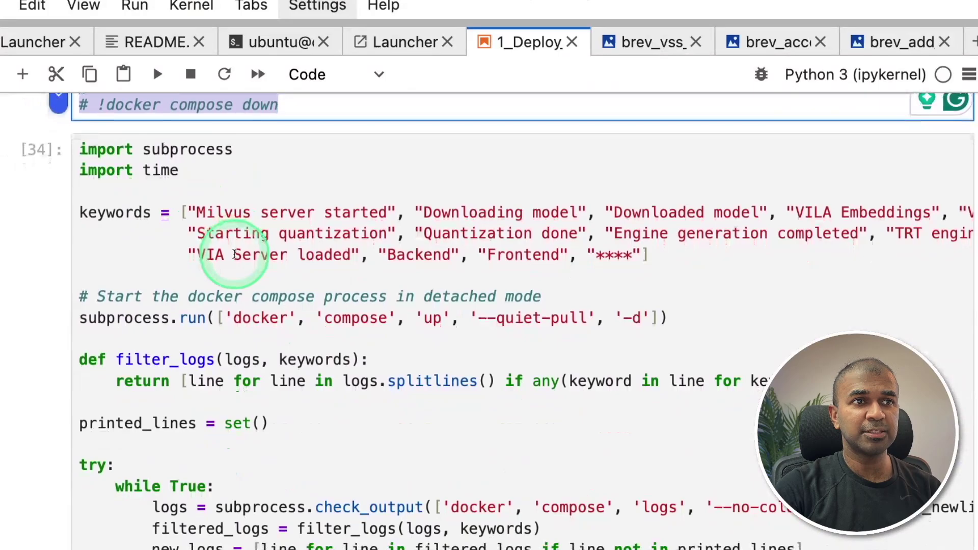
scroll(235, 233, down, 3)
scroll(280, 252, up, 7)
scroll(258, 321, down, 4)
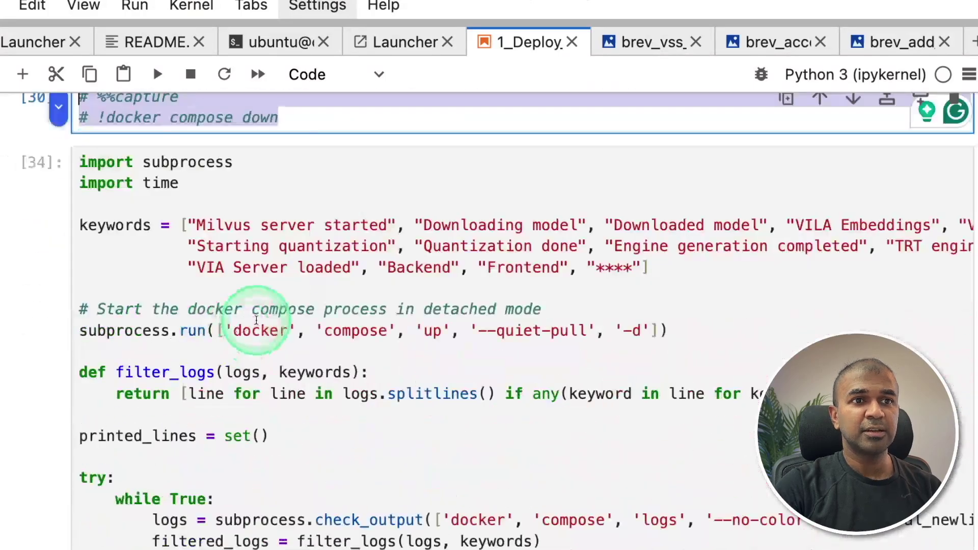
scroll(438, 346, down, 3)
scroll(482, 345, down, 5)
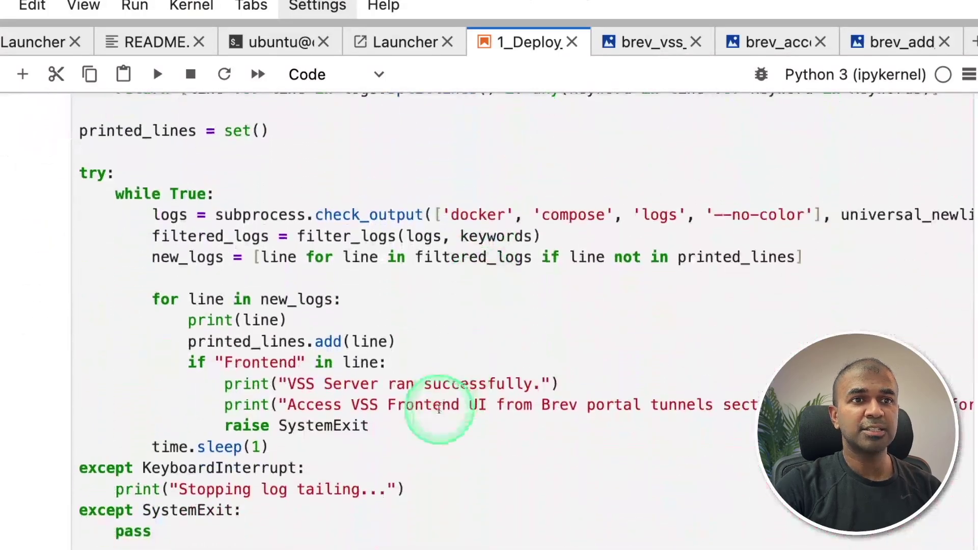
drag(383, 376, 425, 377)
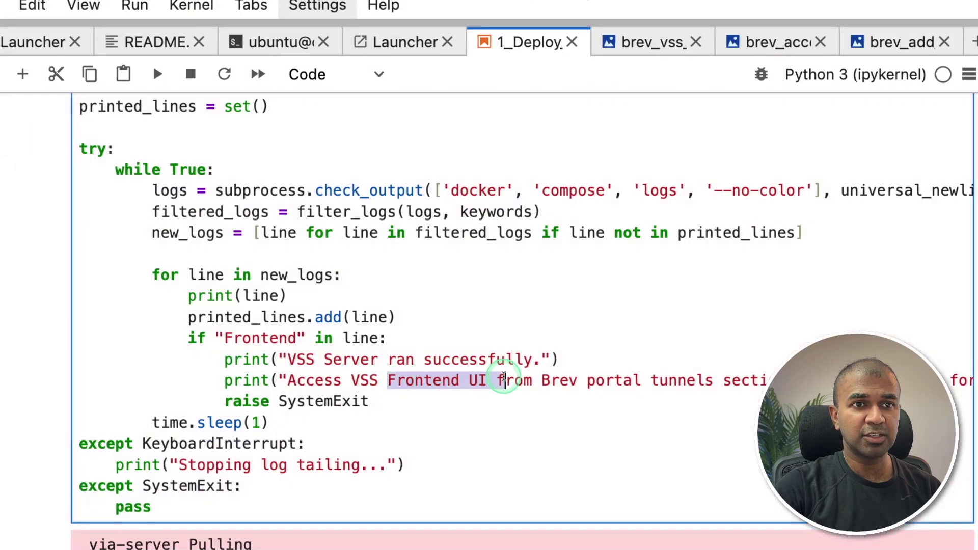
Scroll cell [34]'s docker compose logs to the 'VSS Server ran successfully' lines.
click(396, 317)
scroll(446, 280, down, 12)
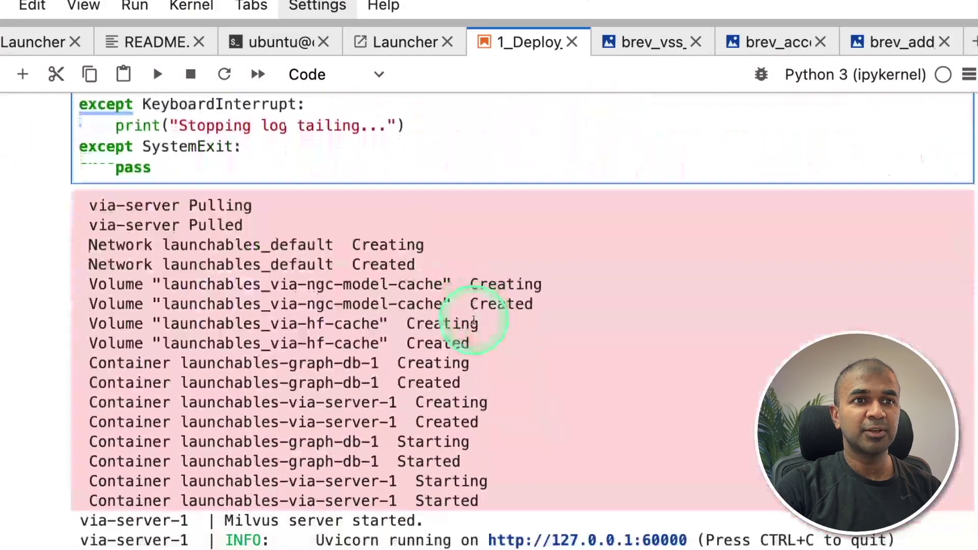
scroll(468, 319, down, 10)
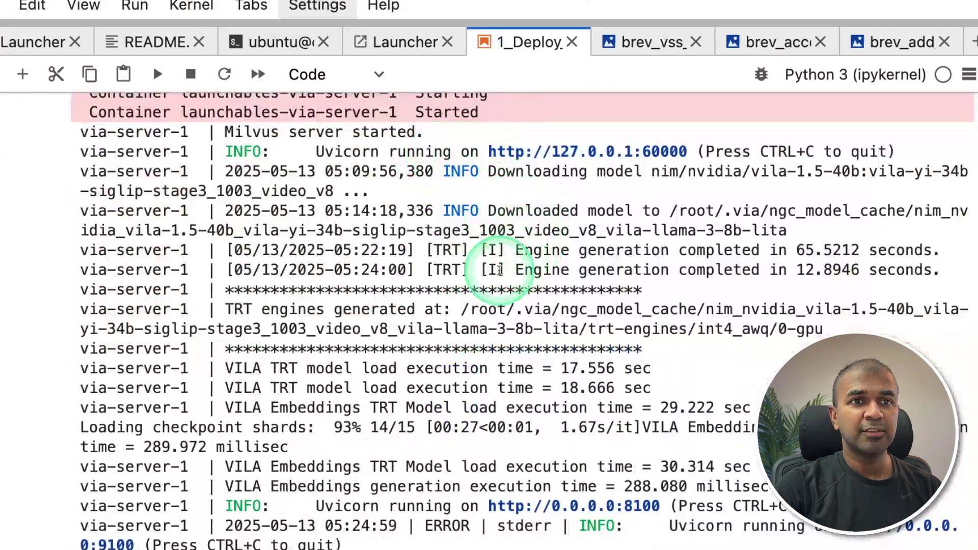
scroll(512, 297, down, 4)
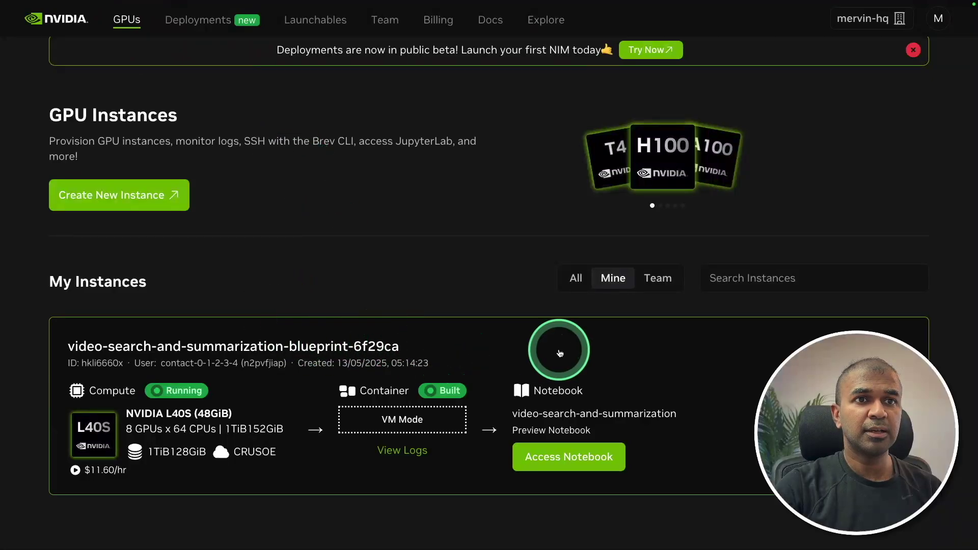
Open the blueprint instance's Access tab and follow the Deployments link for port 9100.
click(559, 352)
click(793, 262)
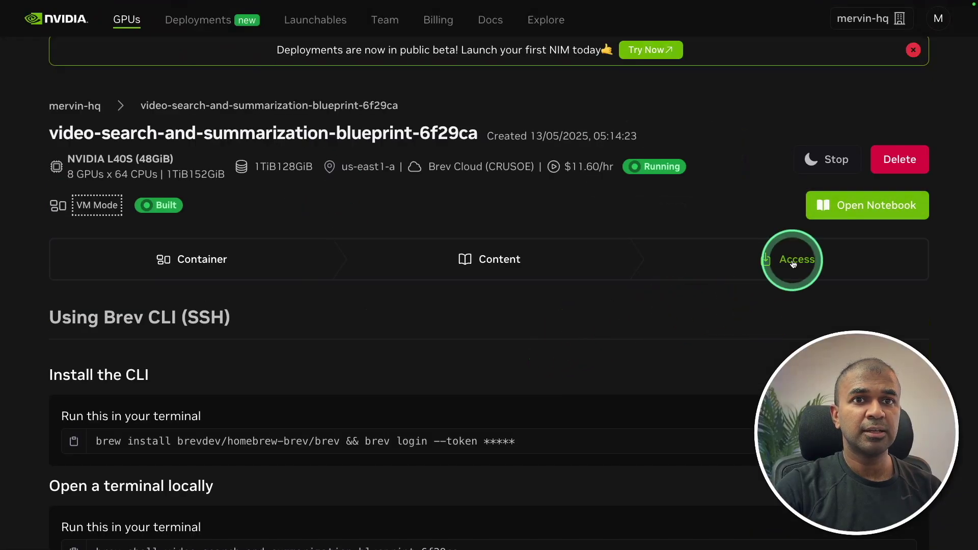
scroll(493, 185, down, 10)
click(493, 185)
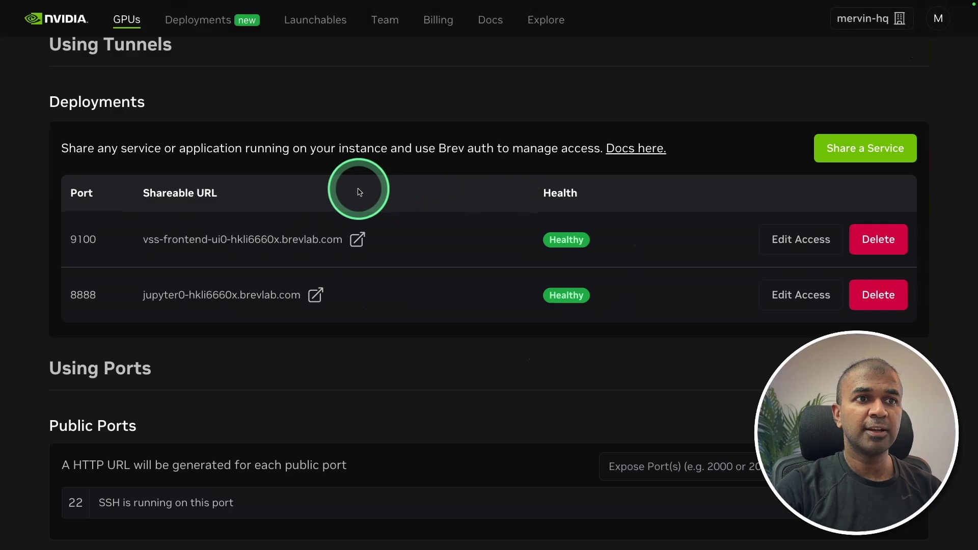
double_click(93, 241)
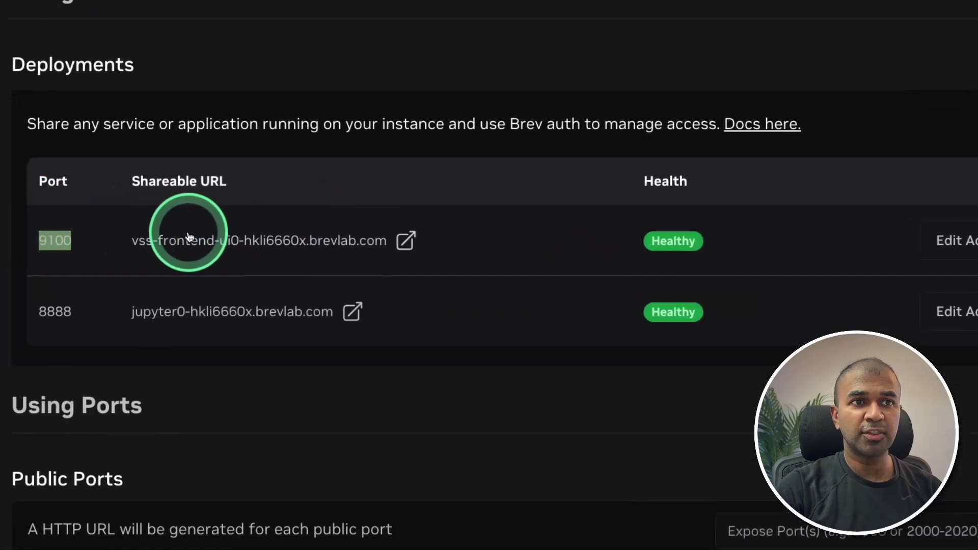
click(407, 244)
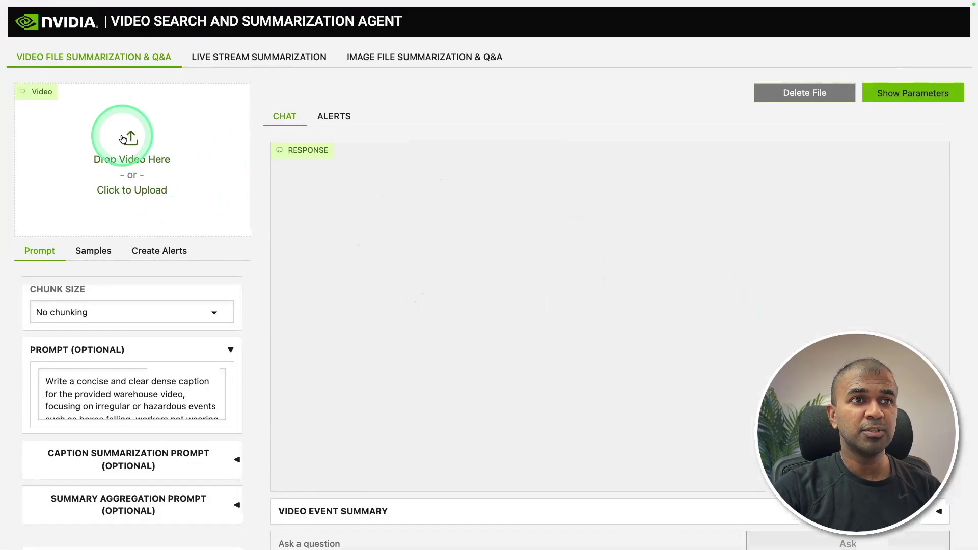
Upload the warehouse mp4 and review its 30 sec Chunk Size and hazardous-events caption prompt.
click(122, 139)
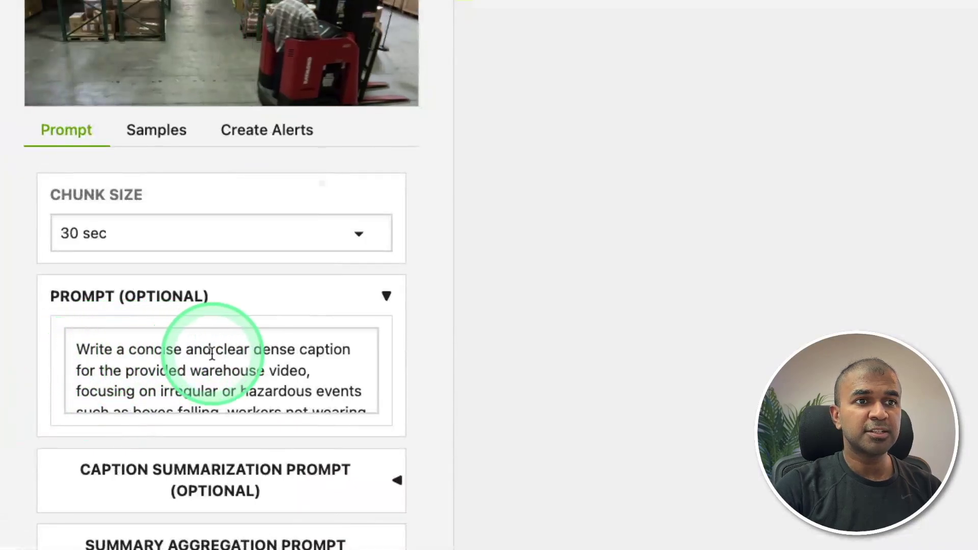
scroll(317, 359, down, 1)
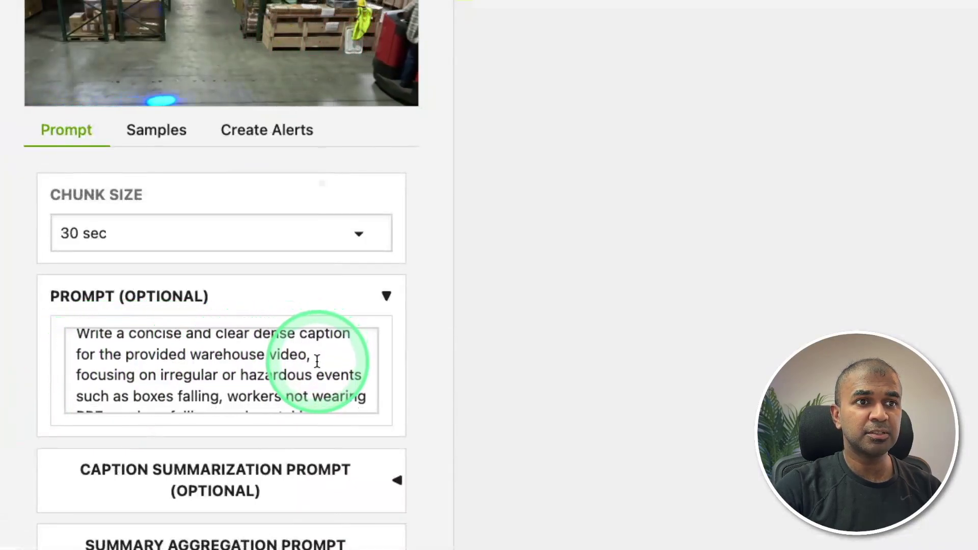
scroll(229, 382, down, 1)
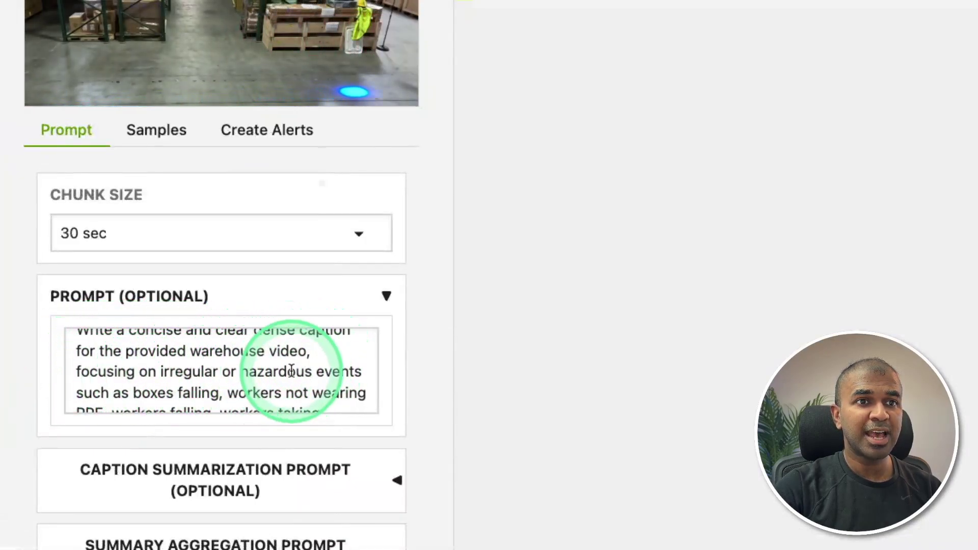
scroll(127, 366, down, 1)
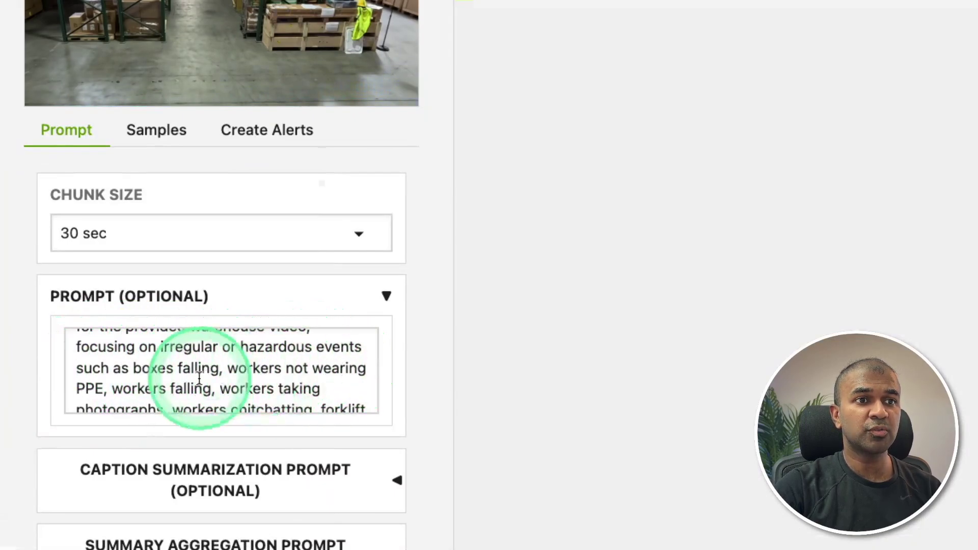
scroll(245, 369, down, 2)
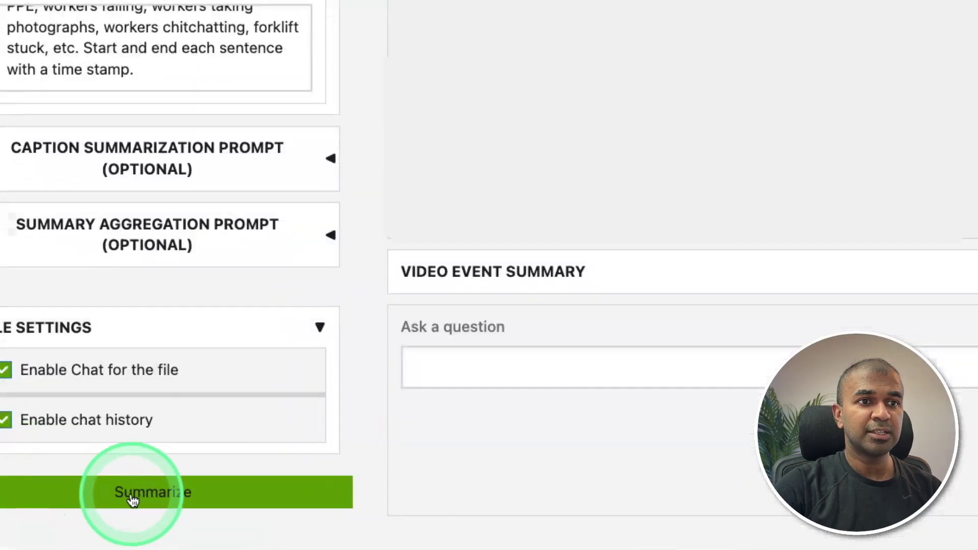
Summarize the warehouse video, then highlight the Unsafe Behavior events, including the box being put back.
click(110, 543)
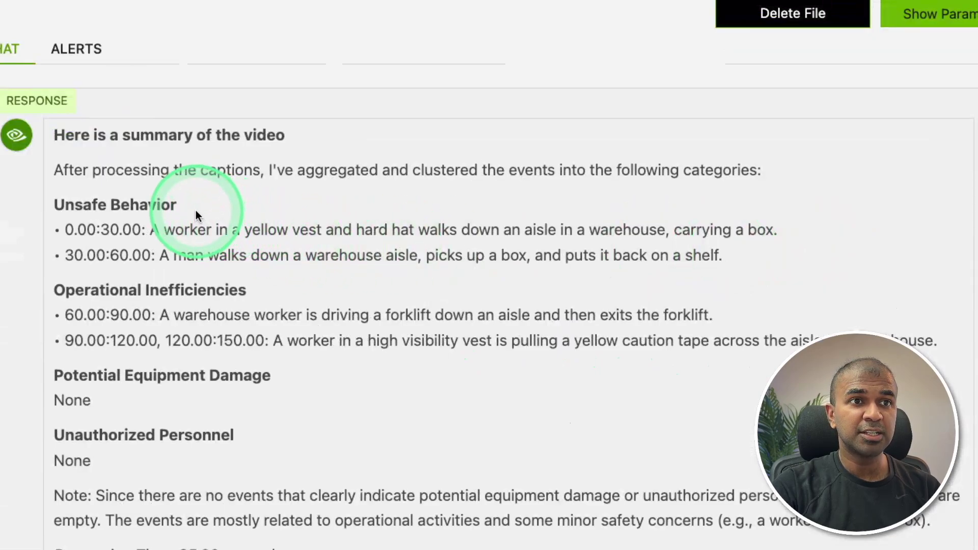
double_click(114, 205)
drag(149, 231, 342, 231)
drag(159, 255, 459, 261)
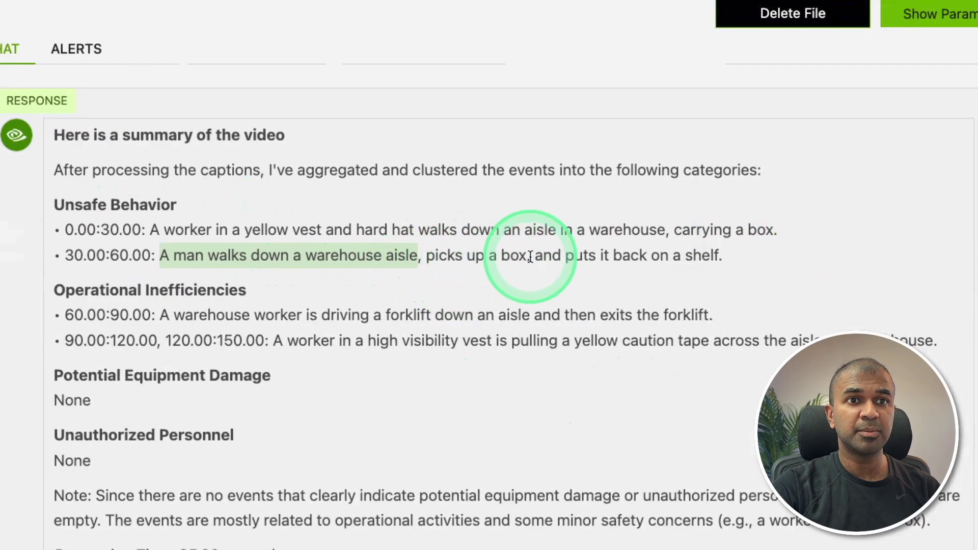
drag(574, 255, 756, 258)
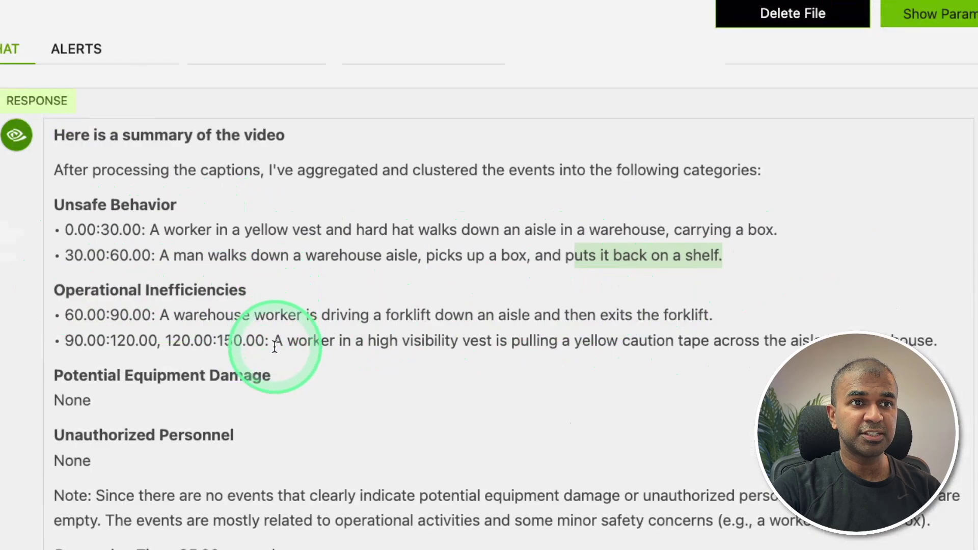
scroll(342, 356, down, 3)
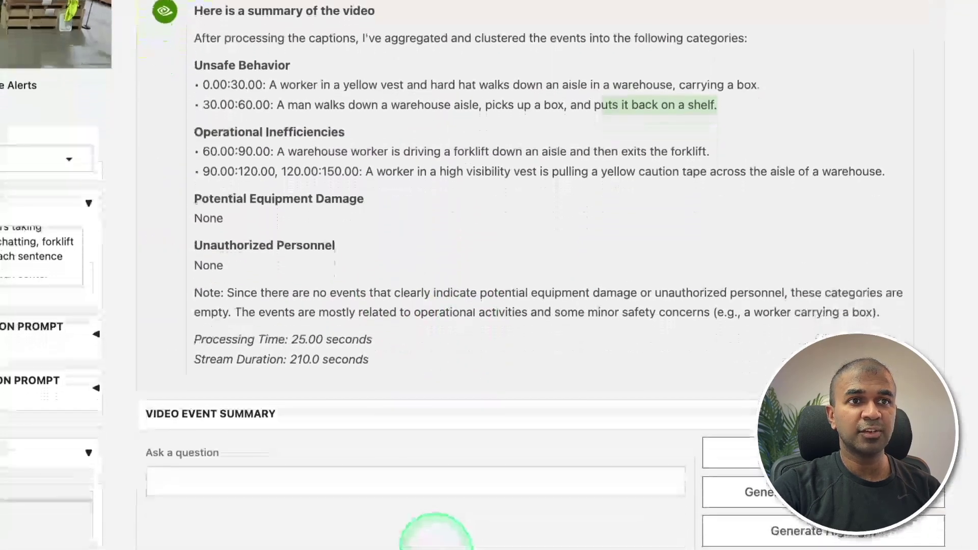
Ask 'Explain what could have done better by the workers?' to get the caution-tape tripping hazard answer.
click(338, 481)
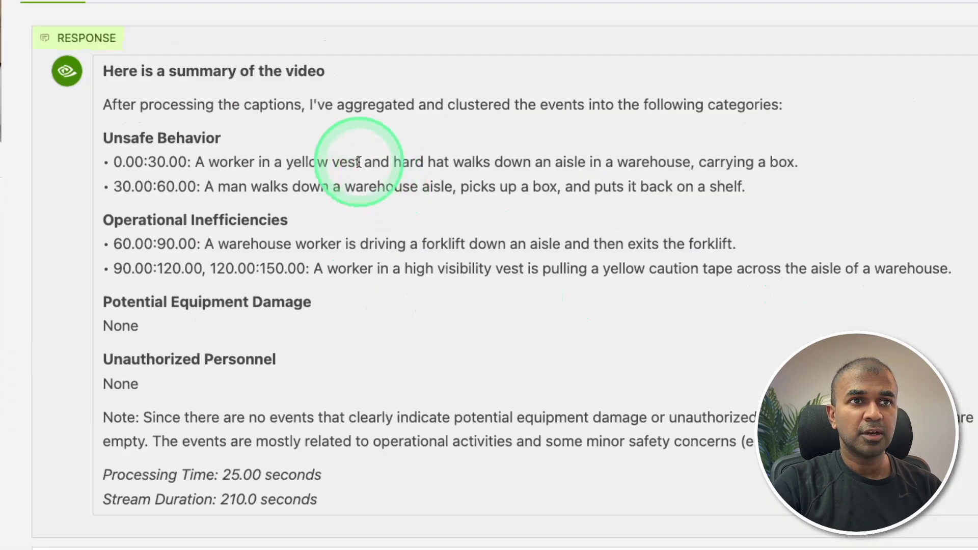
text(Explain what cou)
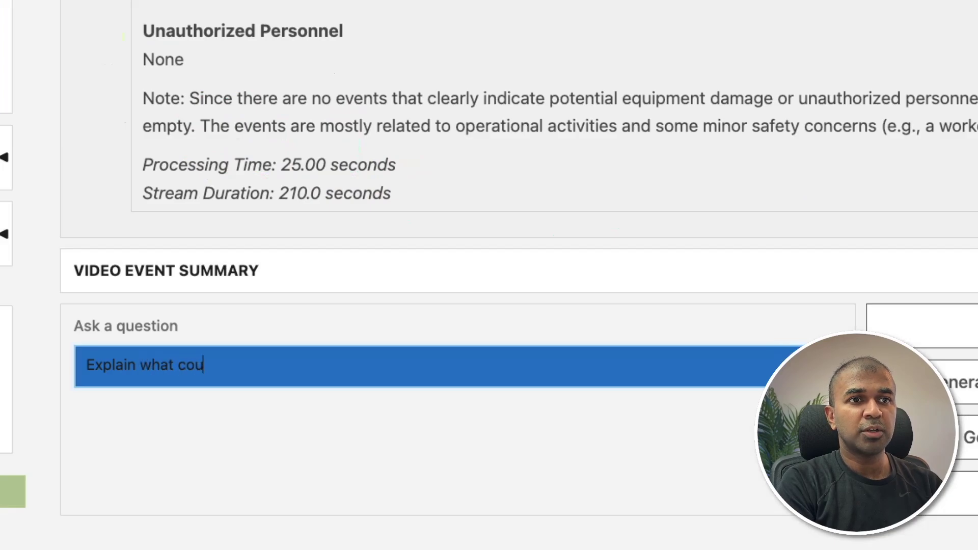
text(ld have done bette)
text(r by the workers?)
key(Return)
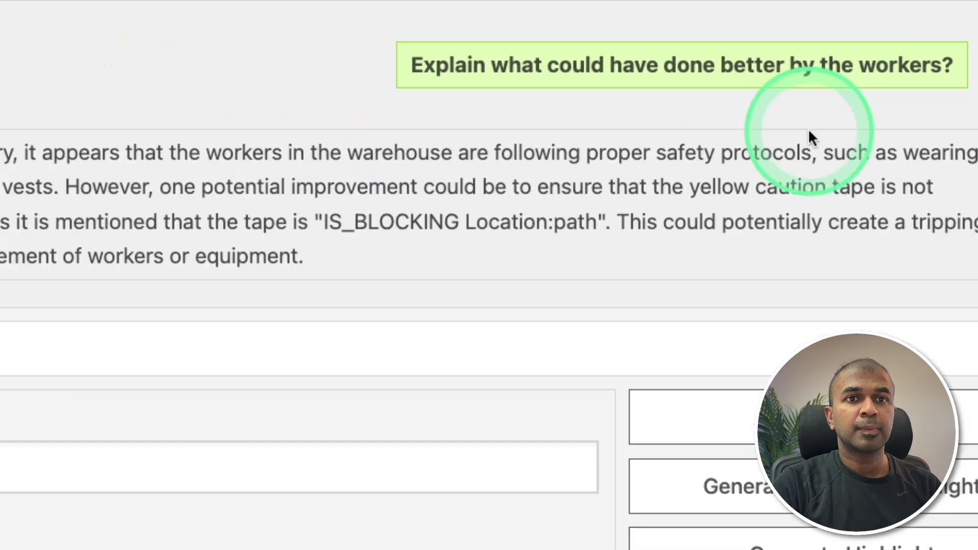